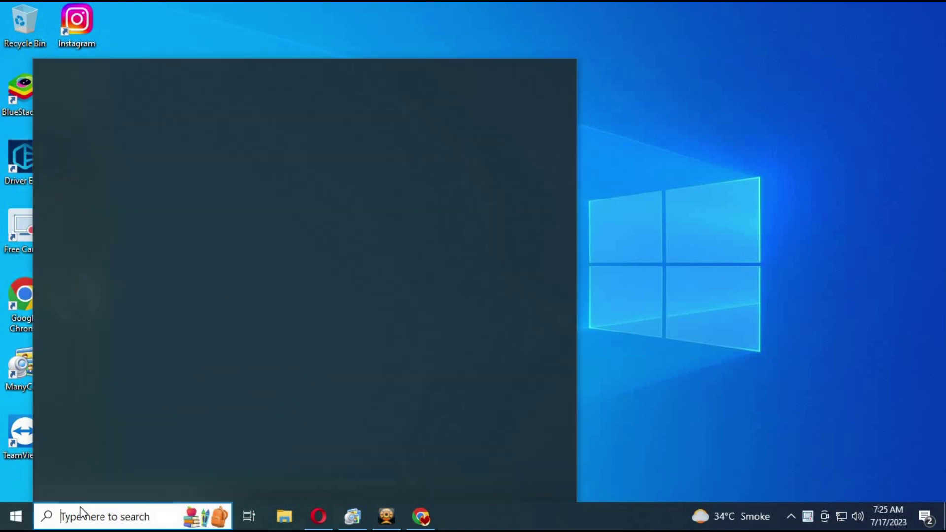
- Search Windows for 'anaconda' and launch Anaconda Prompt, focusing its console window
text(anacon)
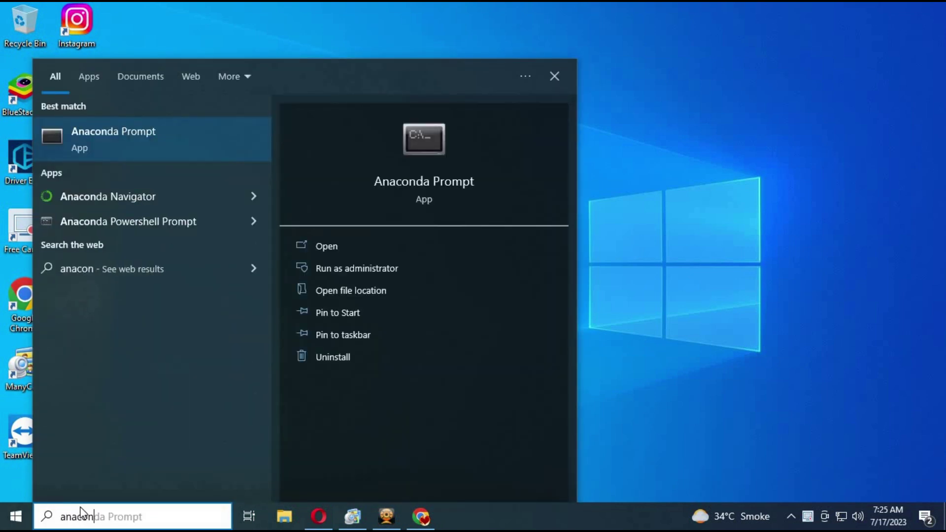
text(da)
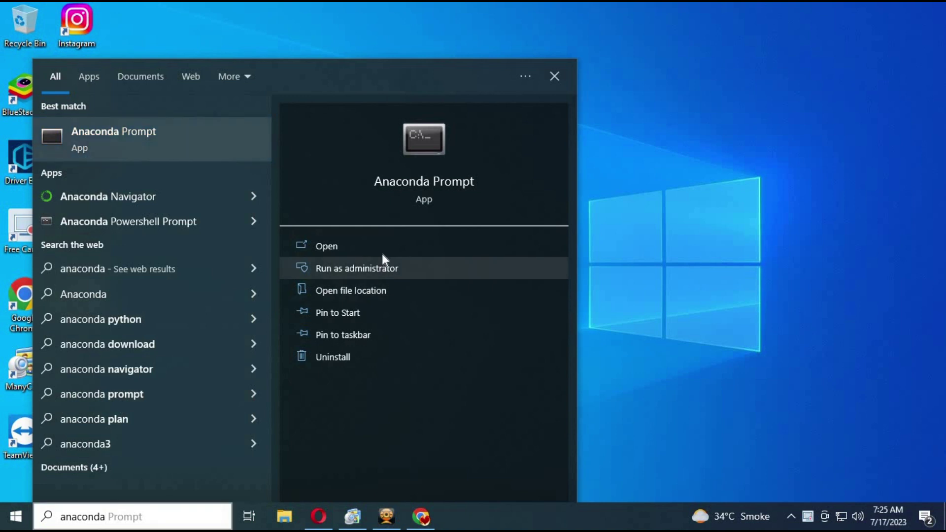
key(Up)
key(Return)
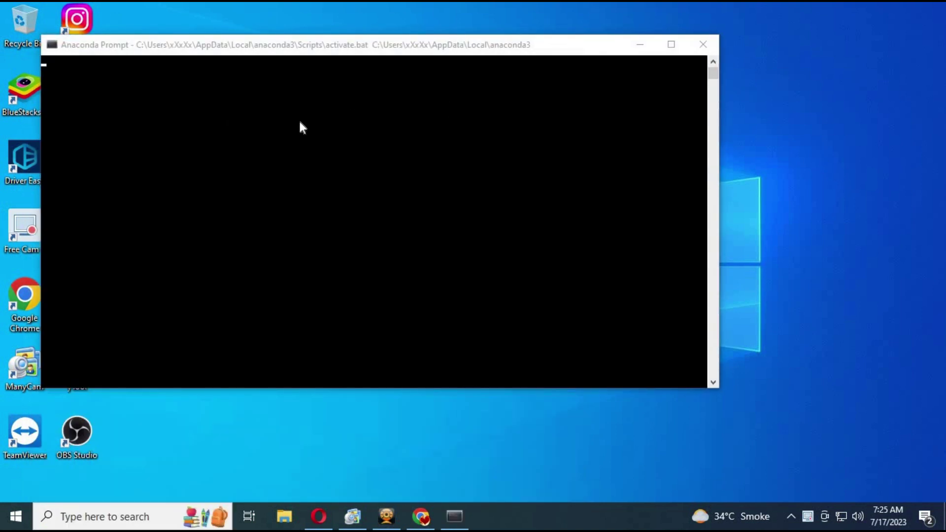
click(228, 122)
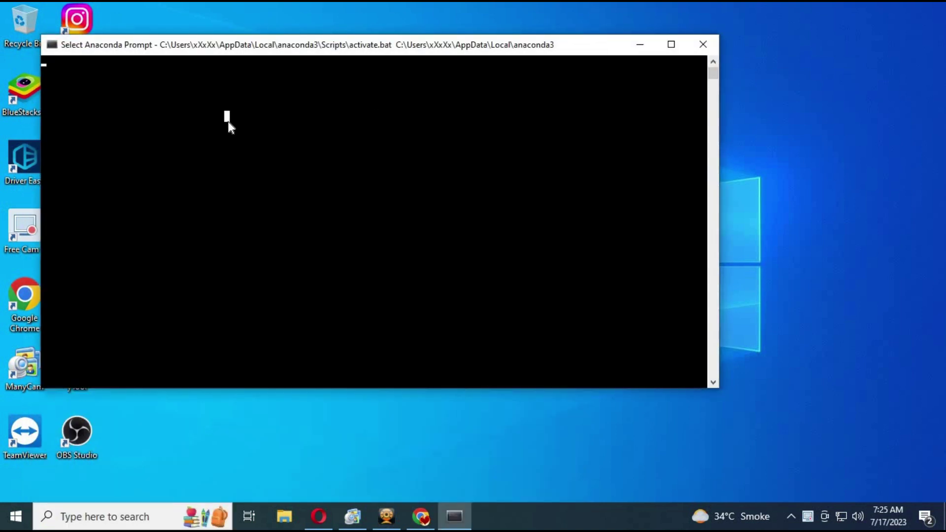
- Activate the roop-cam conda environment with 'conda activate roop-cam'
key(Return)
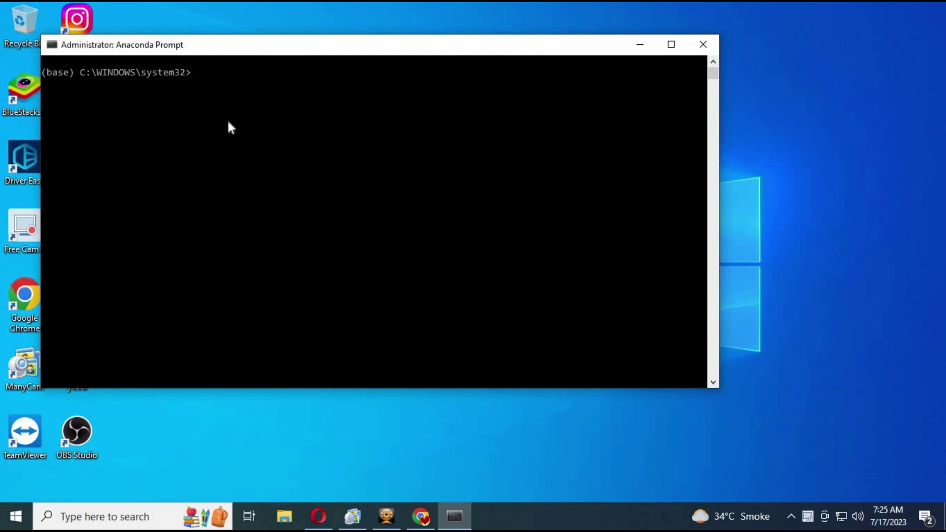
text(conda activate roop)
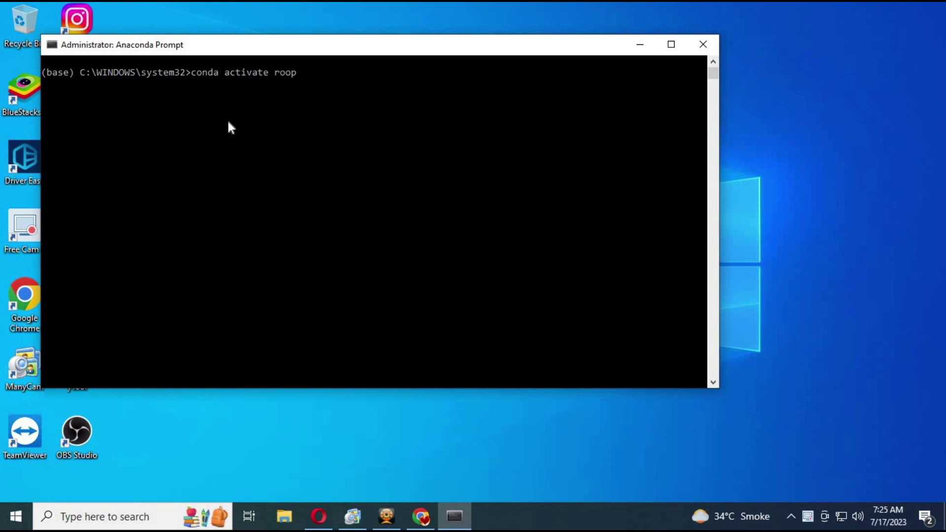
text(-cam)
key(Return)
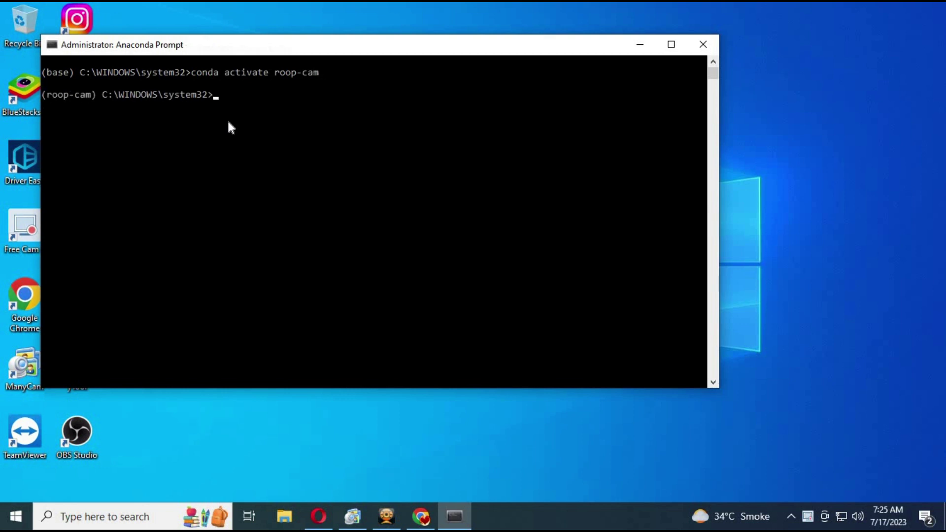
- Change into the user's Downloads\roop-cam-main folder and run 'python run.py'
text(cd..)
key(Return)
text(cd..)
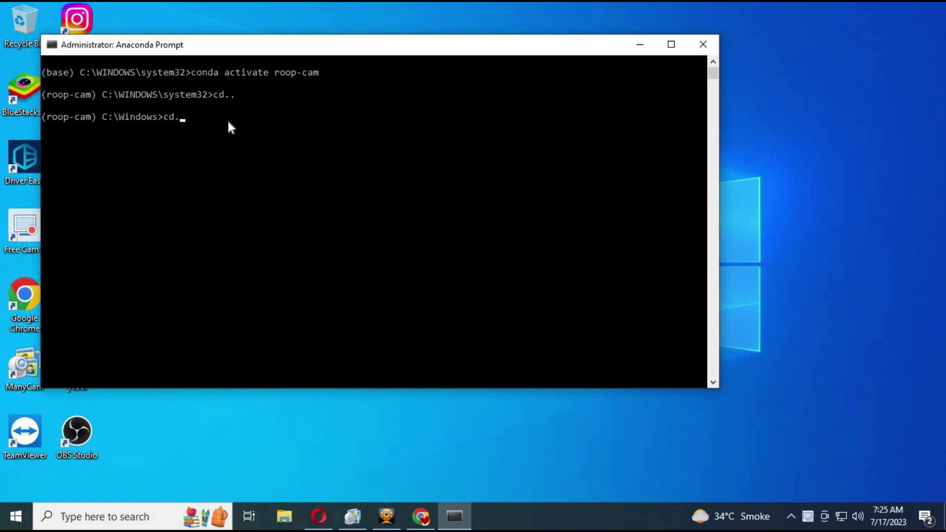
key(Return)
text(cd)
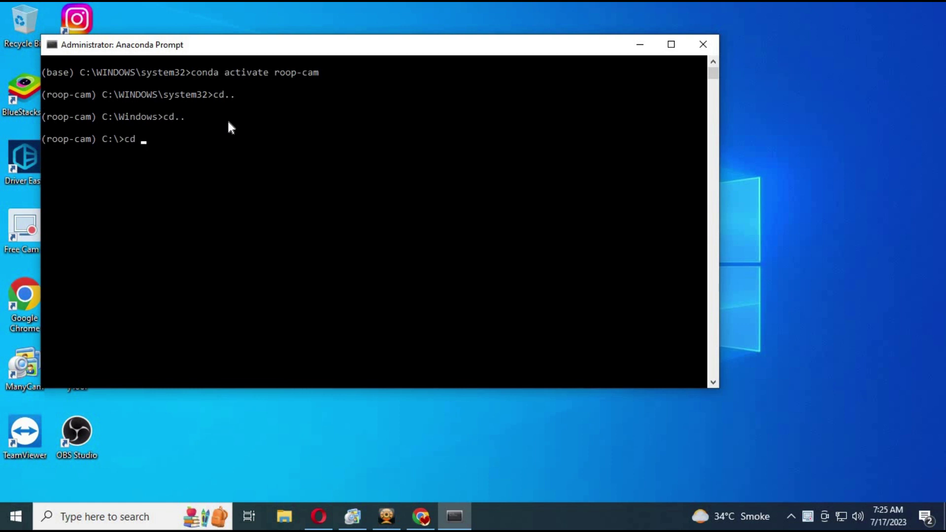
text( users)
key(Return)
text(cd xxxxx)
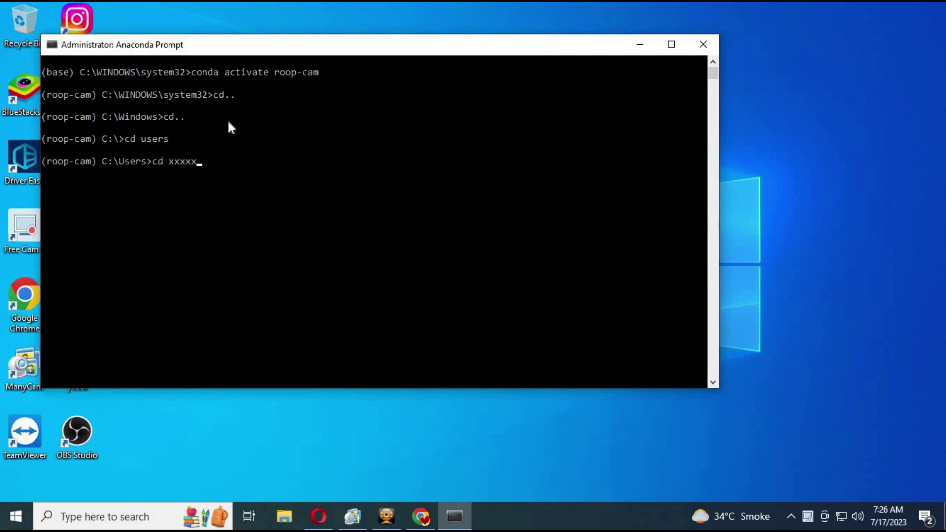
key(Return)
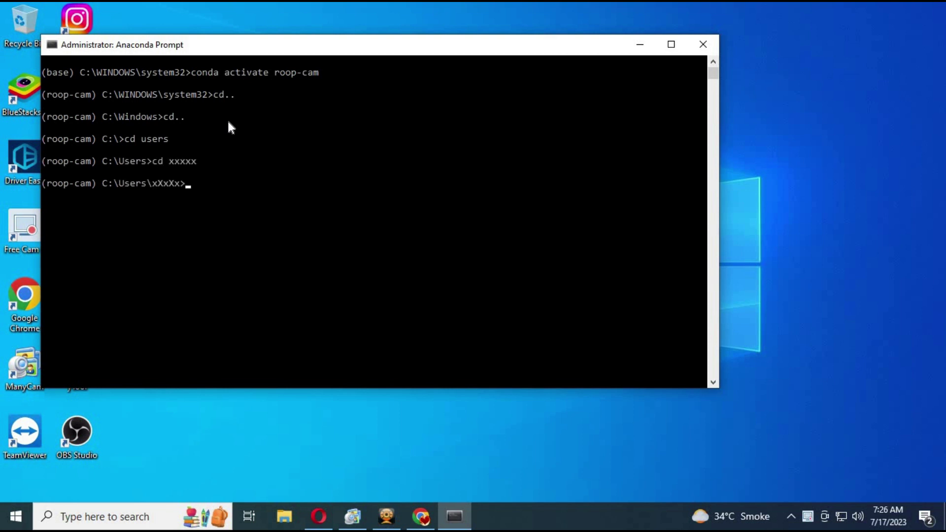
text(cd downloads)
key(Return)
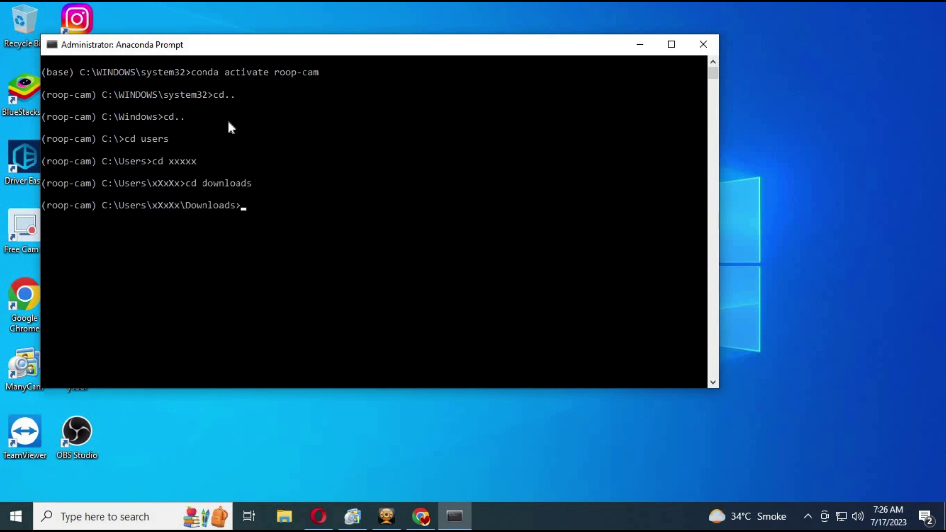
text(cd roop-cam-main)
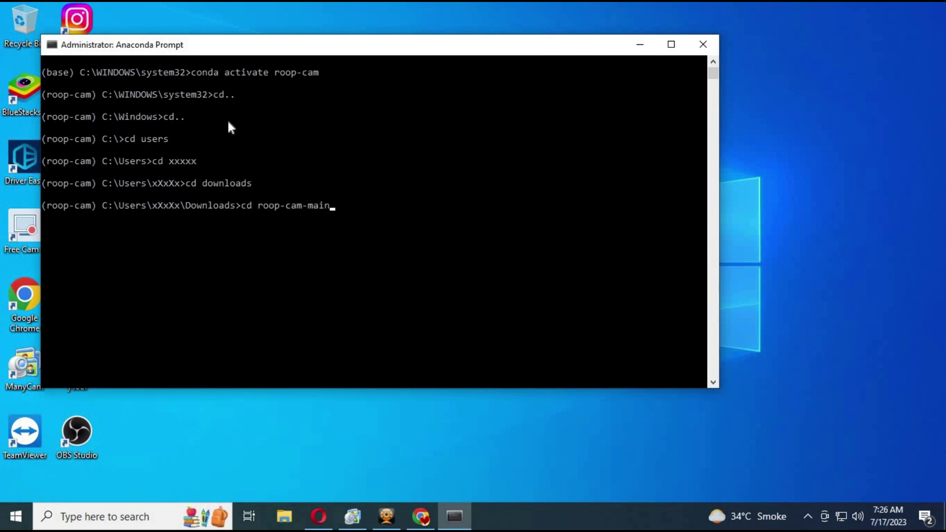
key(Return)
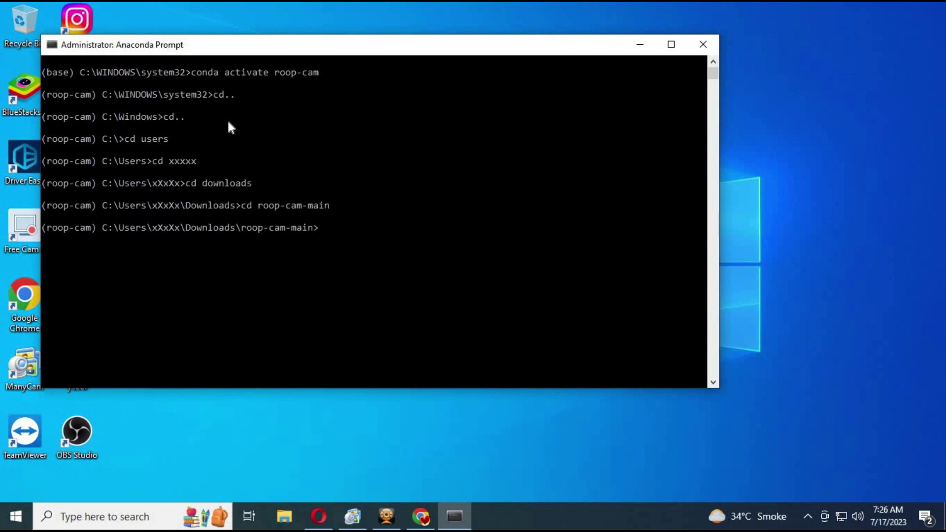
text(python run.py)
key(Return)
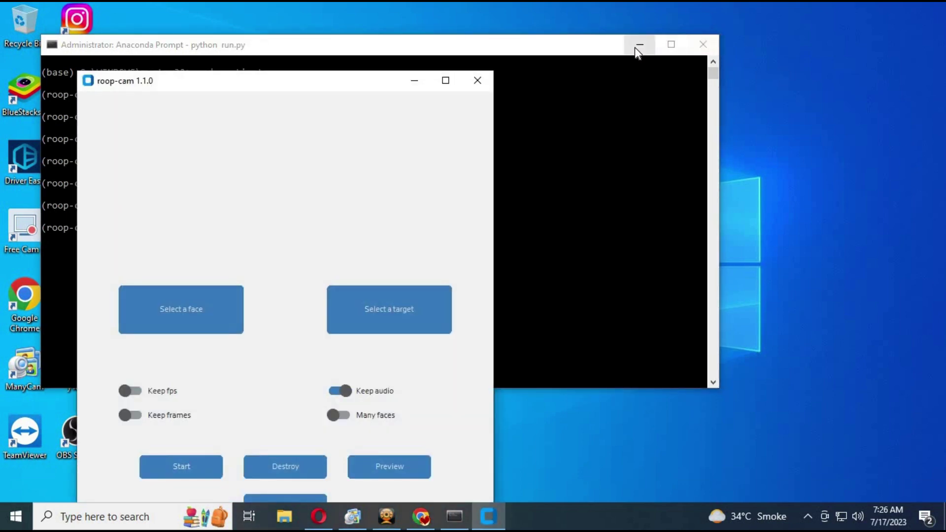
- Once roop-cam 1.1.0 has loaded, minimize the Anaconda Prompt console
click(635, 47)
- Move the roop-cam window to the top-left and load the source face photo
drag(289, 91, 323, 80)
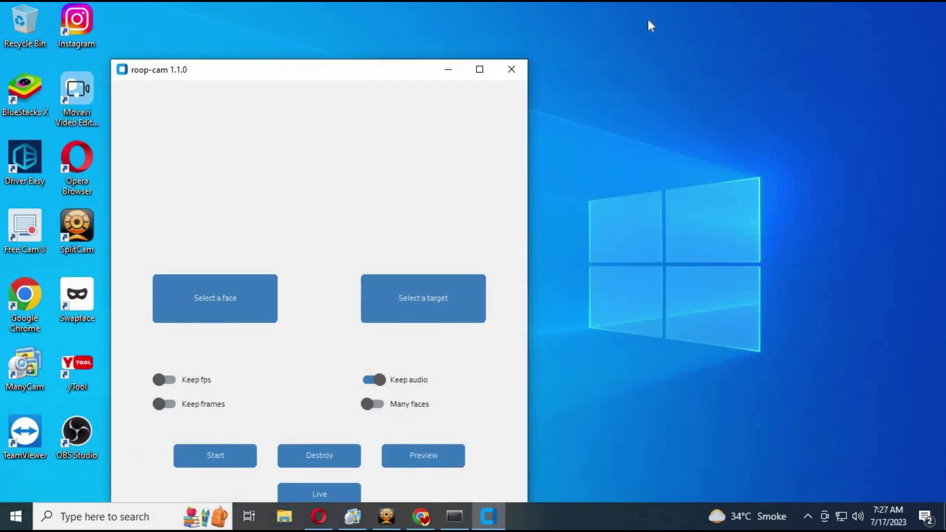
drag(649, 20, 283, 20)
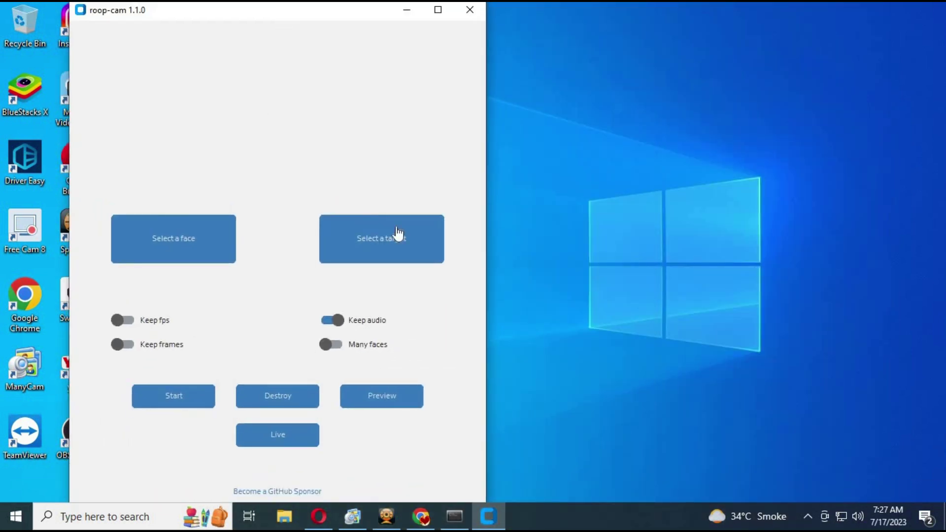
click(155, 241)
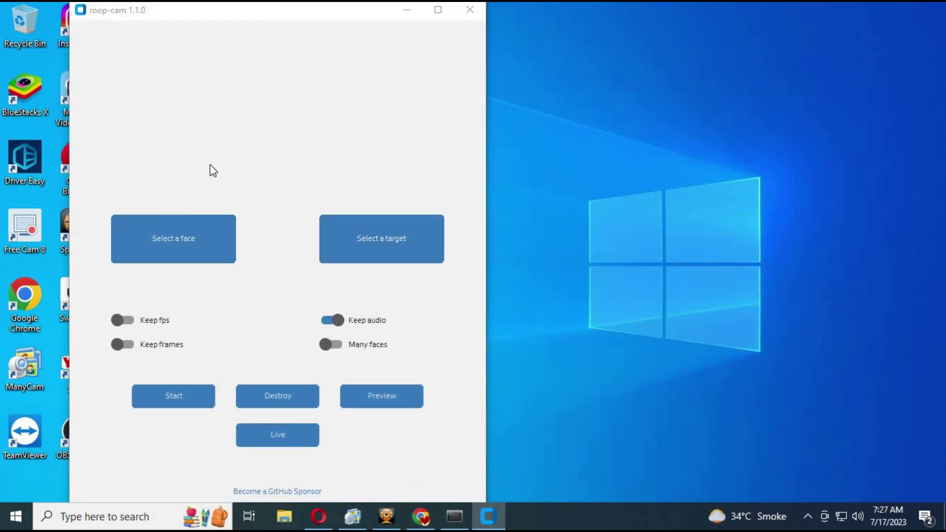
double_click(246, 150)
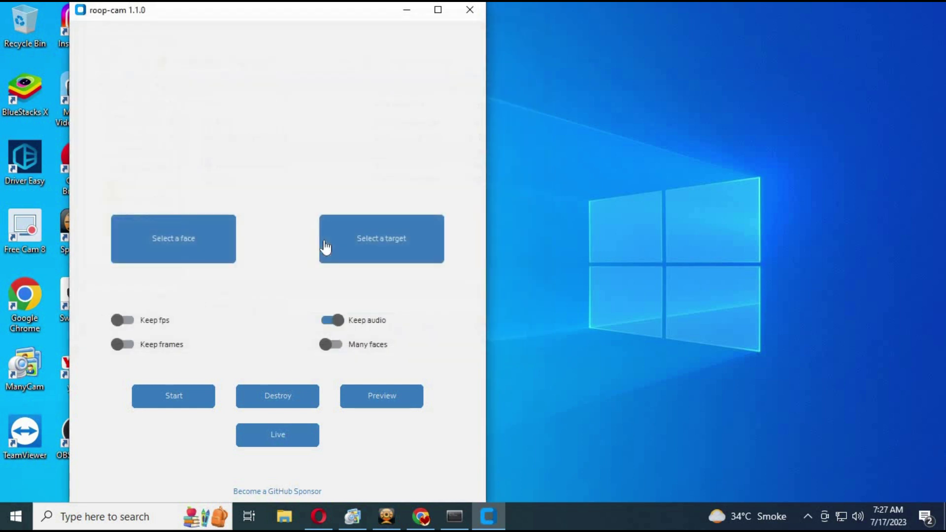
- Start the Live webcam face swap and bring its Preview window forward
click(284, 443)
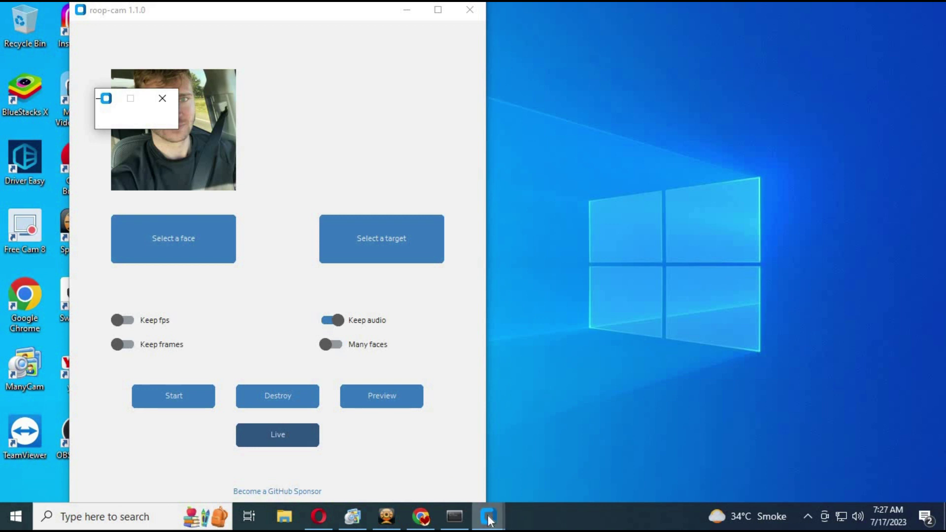
mouse_move(490, 515)
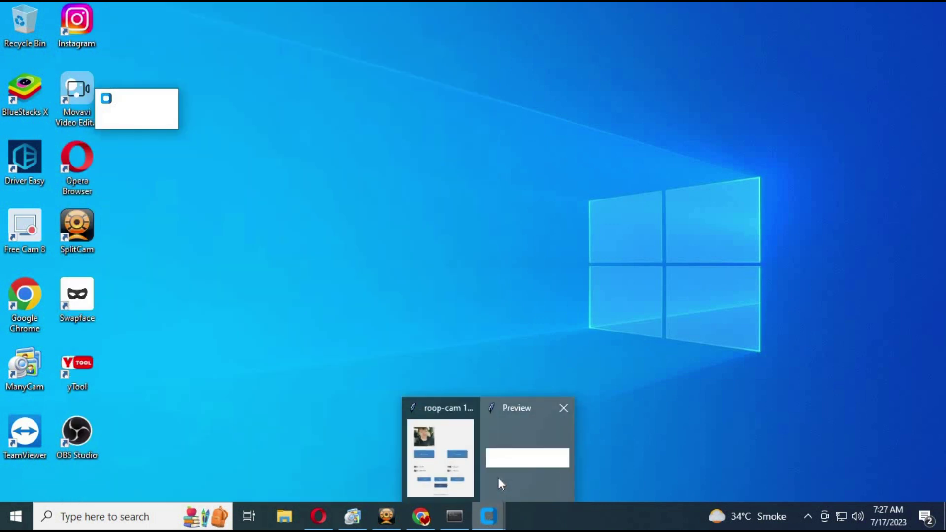
click(498, 477)
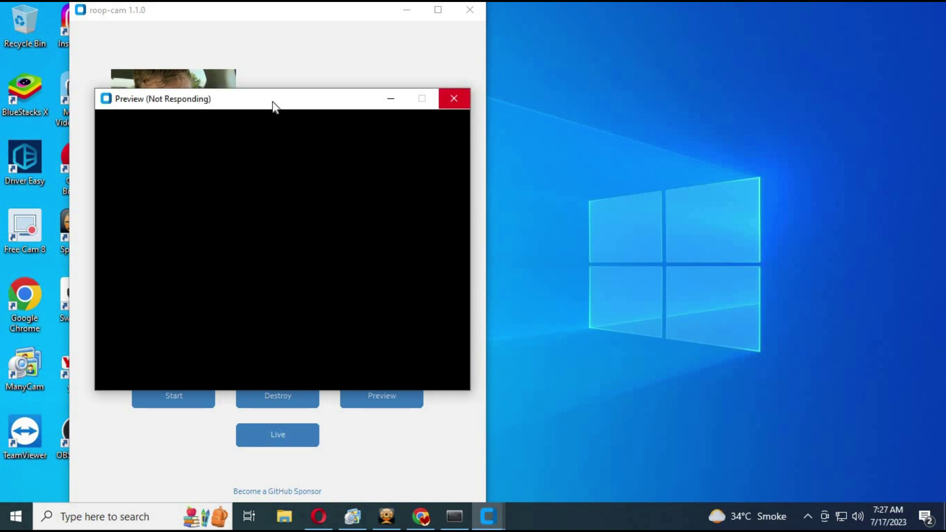
- Move the Preview window to the top-right, minimize roop-cam, and launch OBS Studio
drag(274, 105, 675, 14)
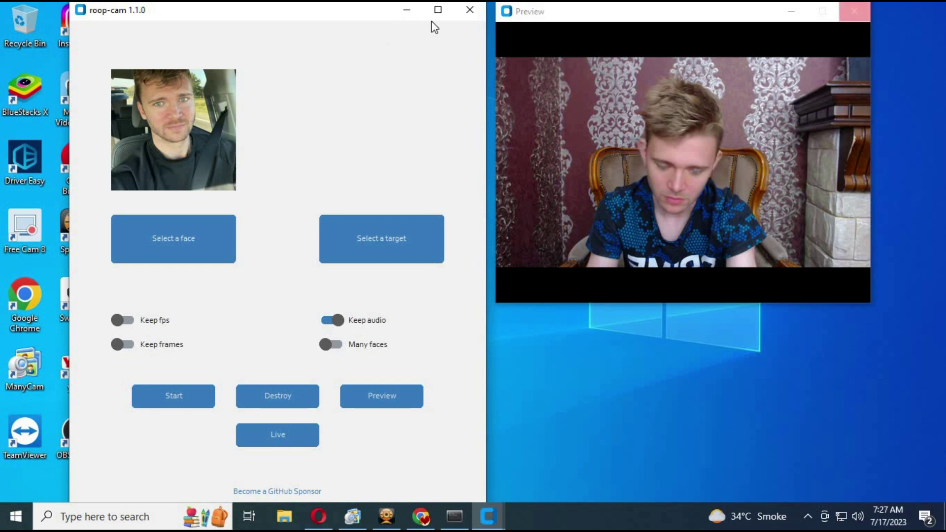
key(super+Down)
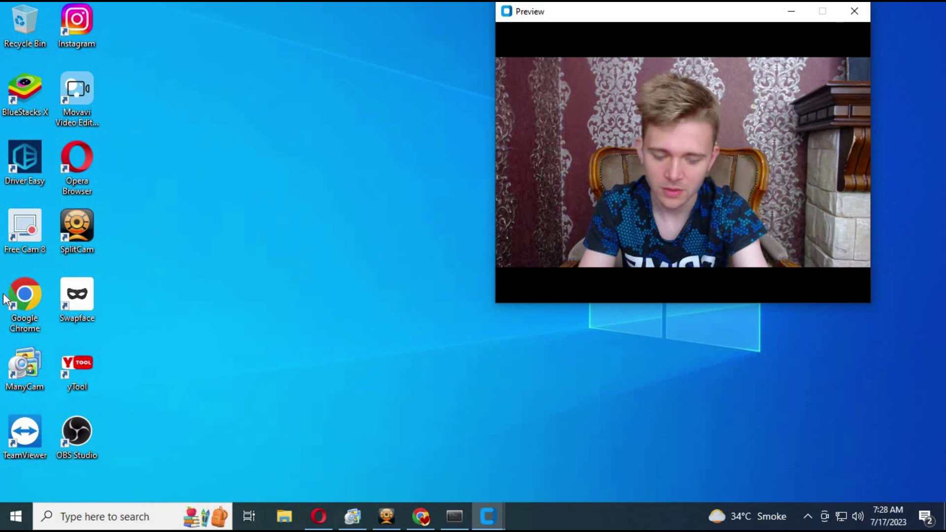
double_click(78, 436)
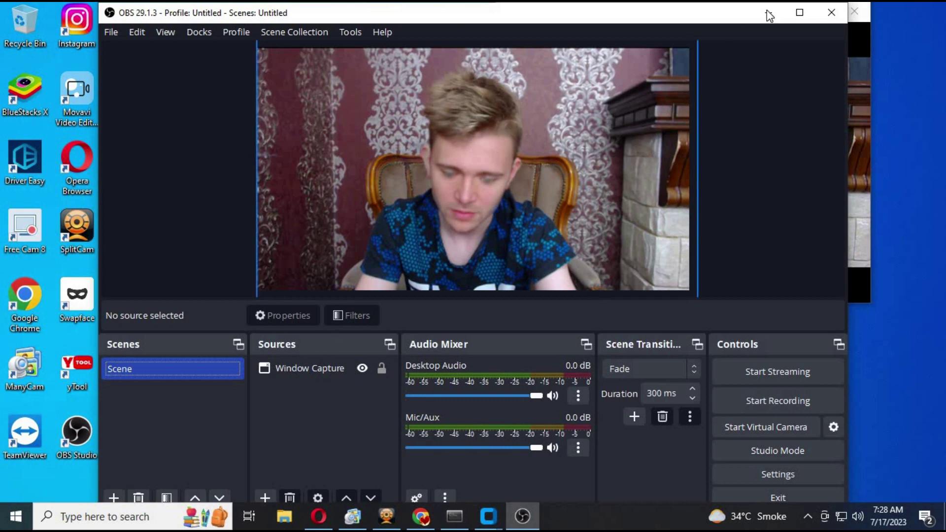
- Maximize OBS, glance at the Sources add-list, and start the Virtual Camera
click(796, 22)
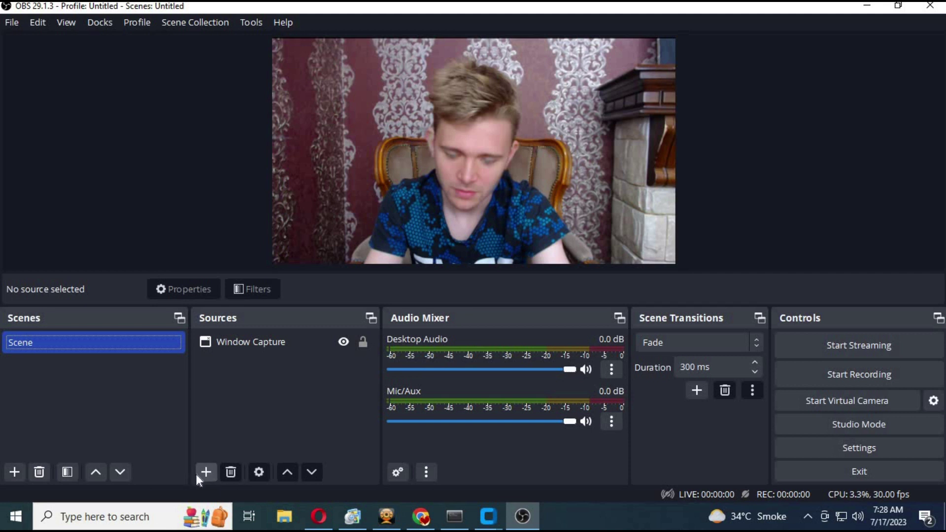
click(205, 473)
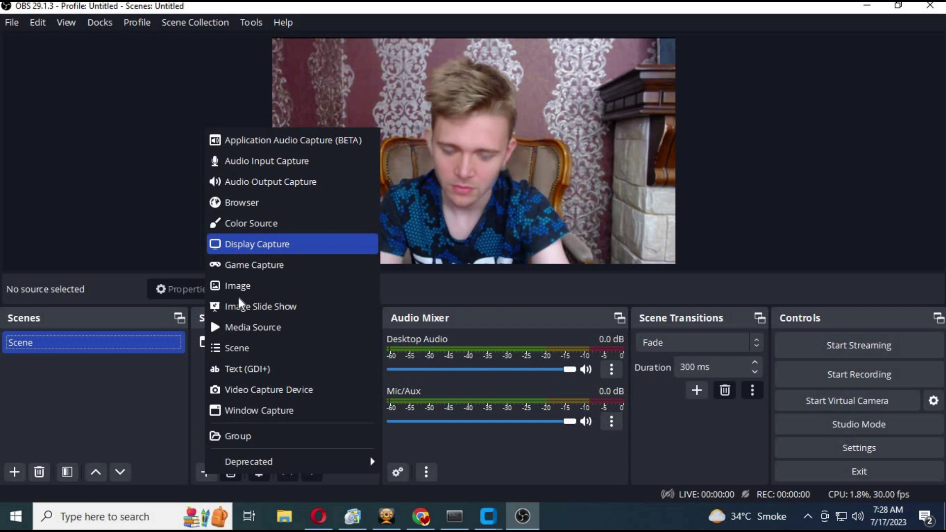
key(Escape)
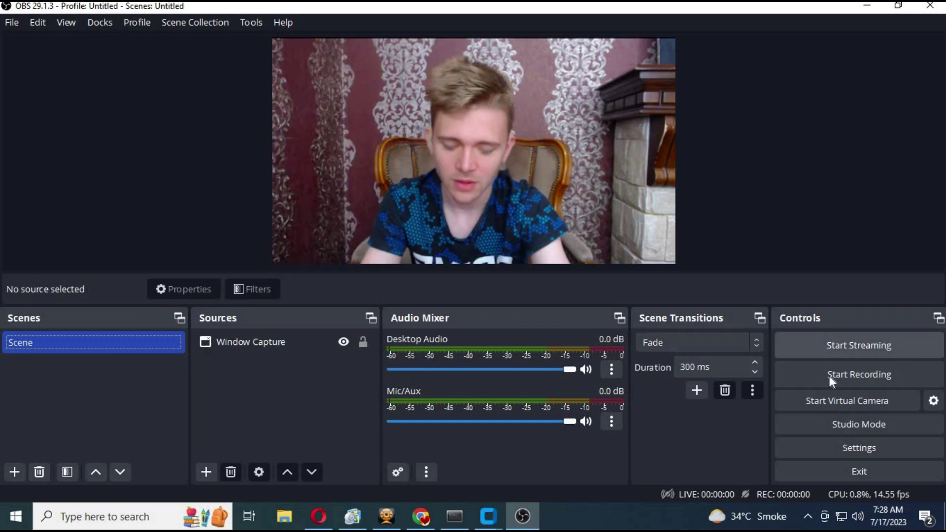
click(843, 404)
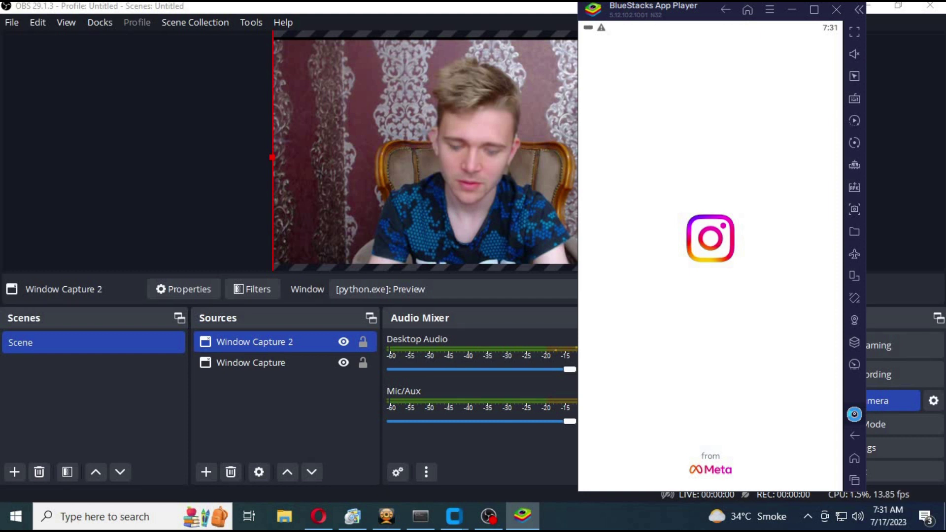
- Set the BlueStacks camera to OBS Virtual Camera under Settings > Devices, then close Settings
click(855, 414)
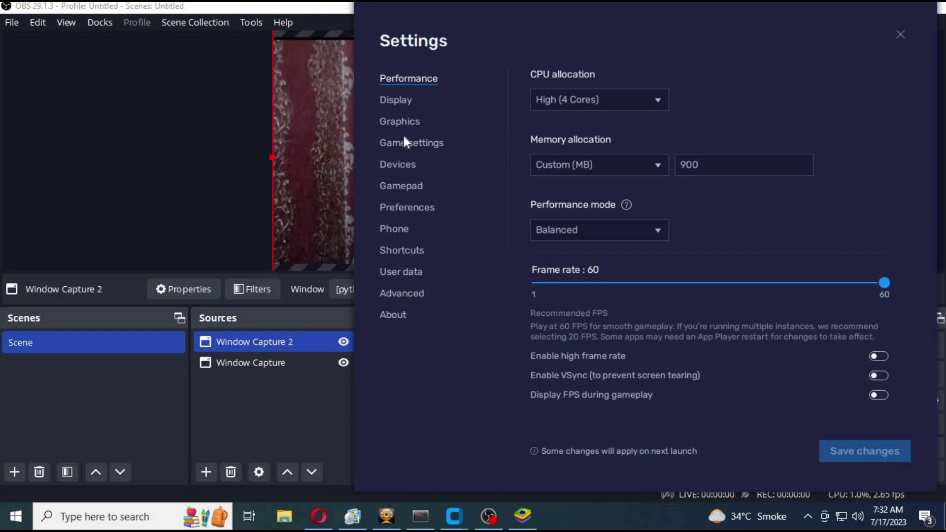
click(409, 165)
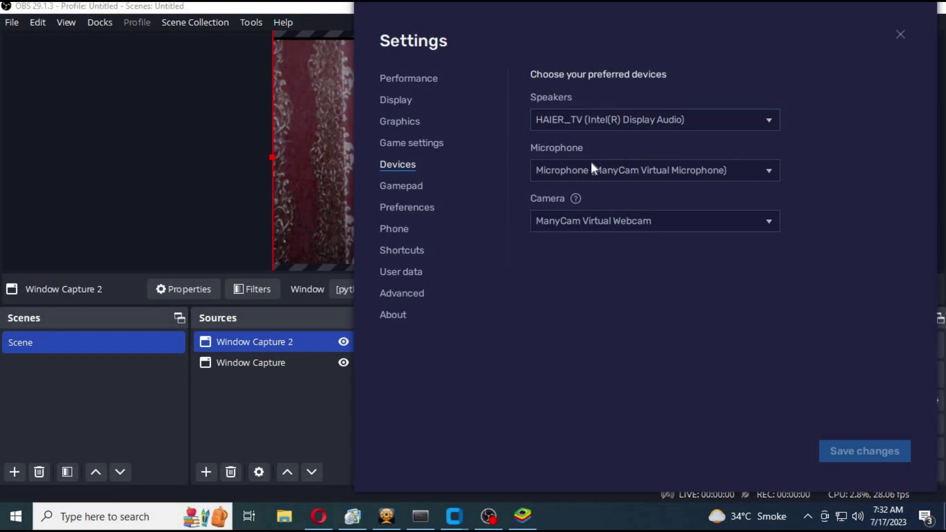
click(641, 224)
click(601, 310)
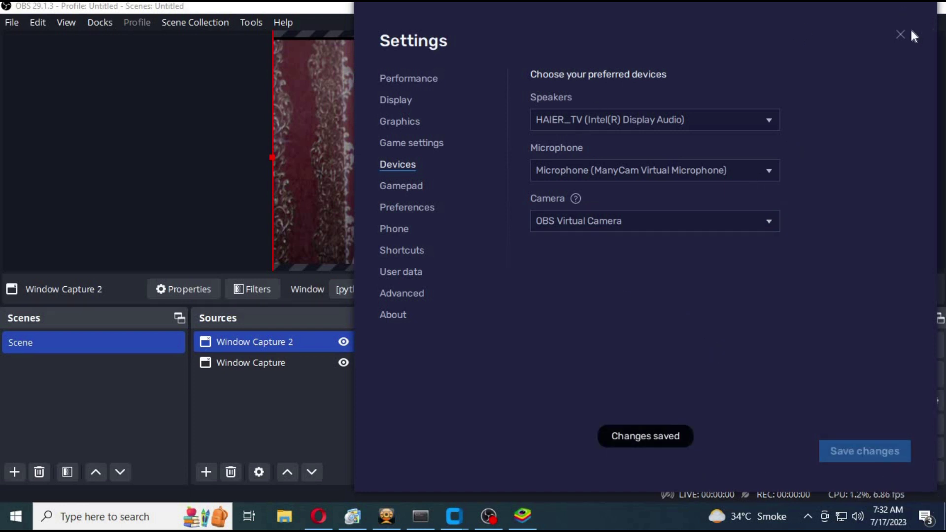
click(900, 35)
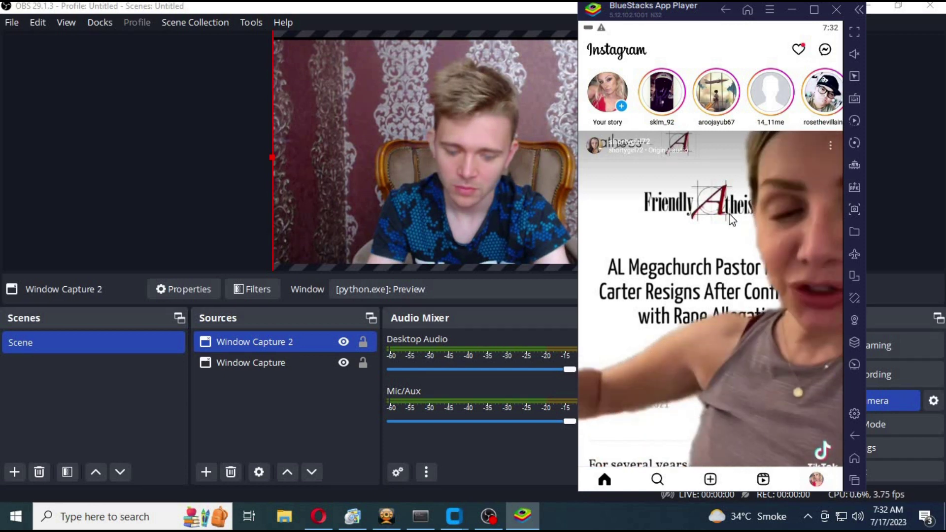
- Open Instagram direct messages, select the online friend's chat, and request a video call
drag(731, 219, 672, 214)
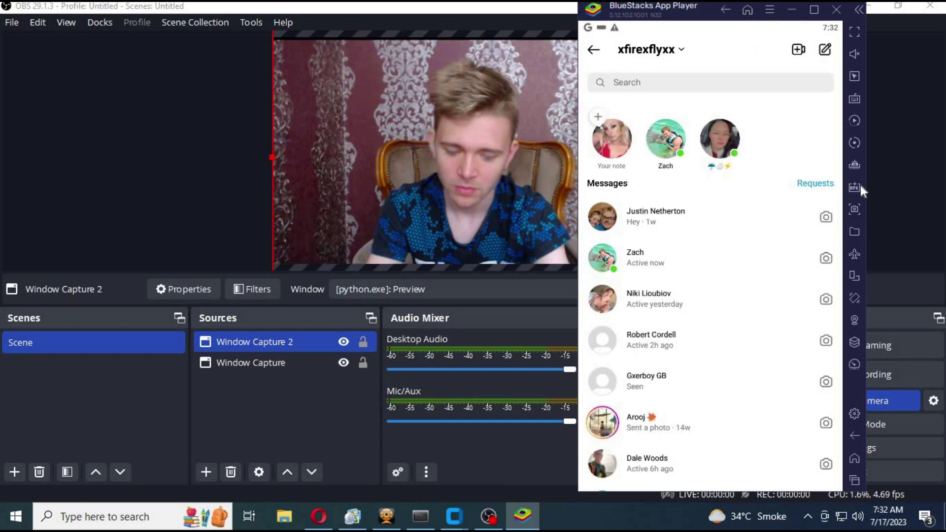
click(639, 273)
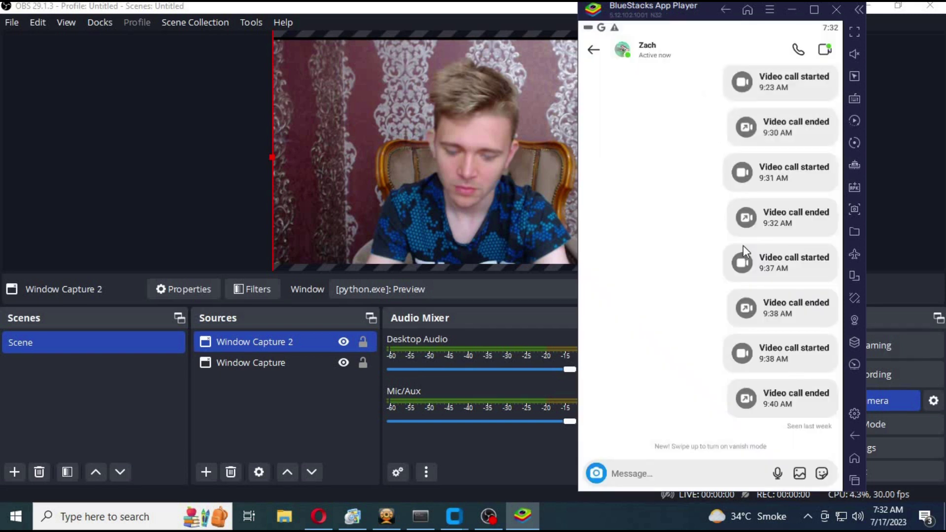
click(827, 51)
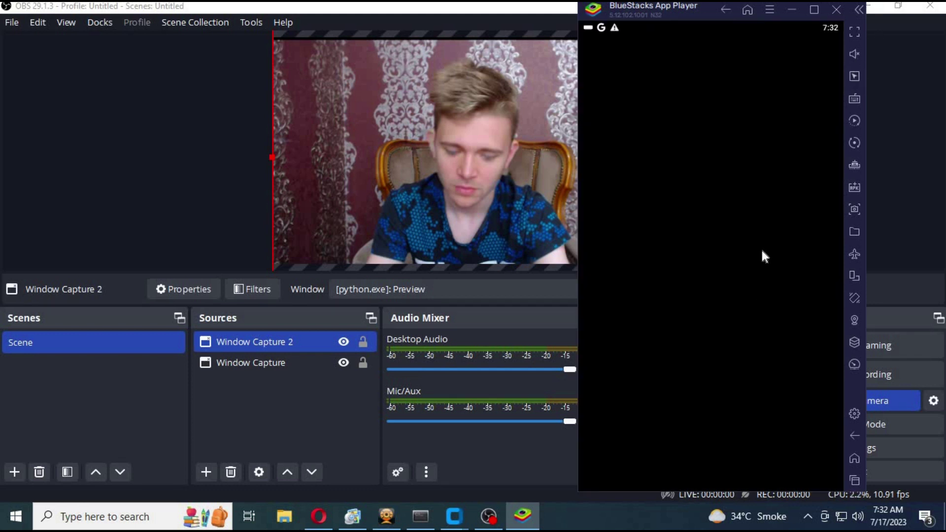